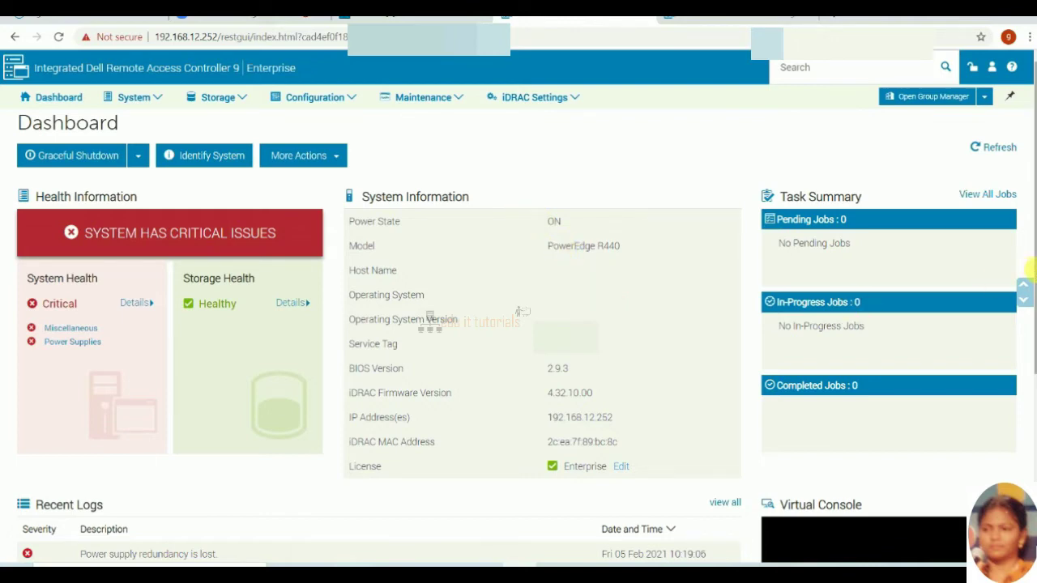
# Scroll down the Dashboard and launch the server's virtual console from the Virtual Console panel
pyautogui.moveTo(1029, 269); pyautogui.dragTo(1028, 413)
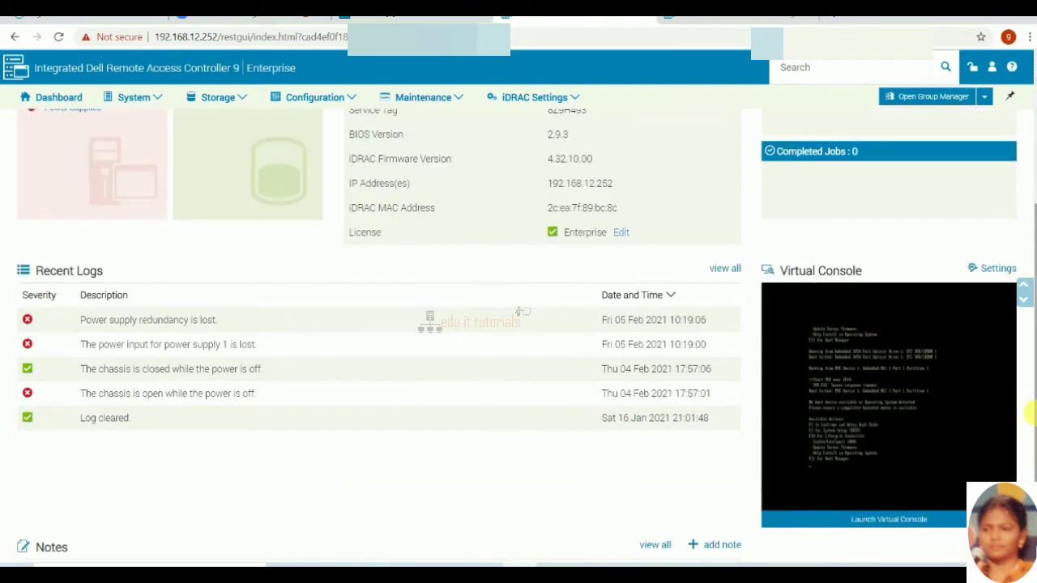
pyautogui.click(886, 521)
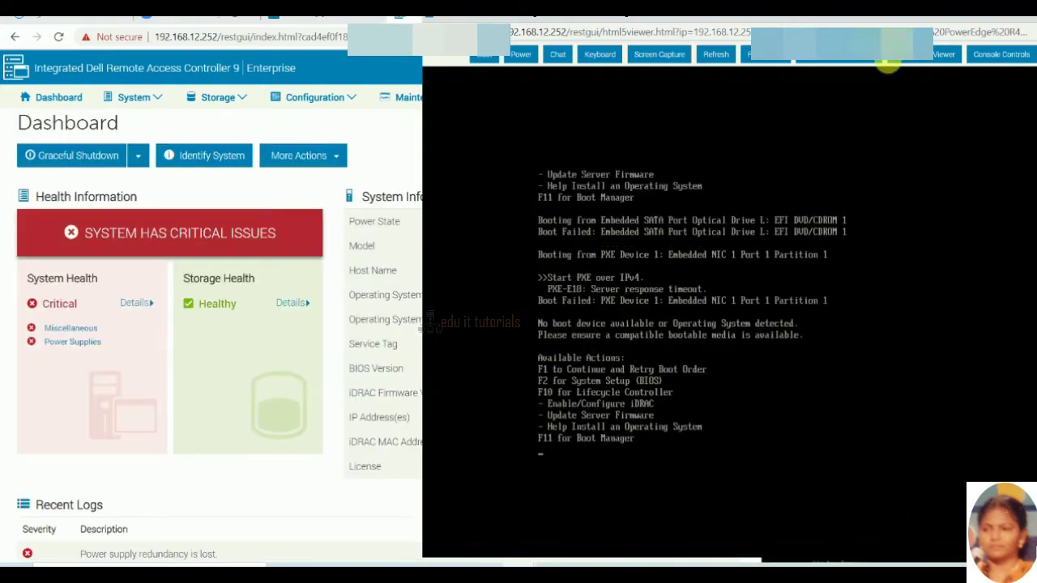
# Choose the VMvisor installer ISO under Map CD/DVD, after checking its properties, and map the device
pyautogui.click(855, 57)
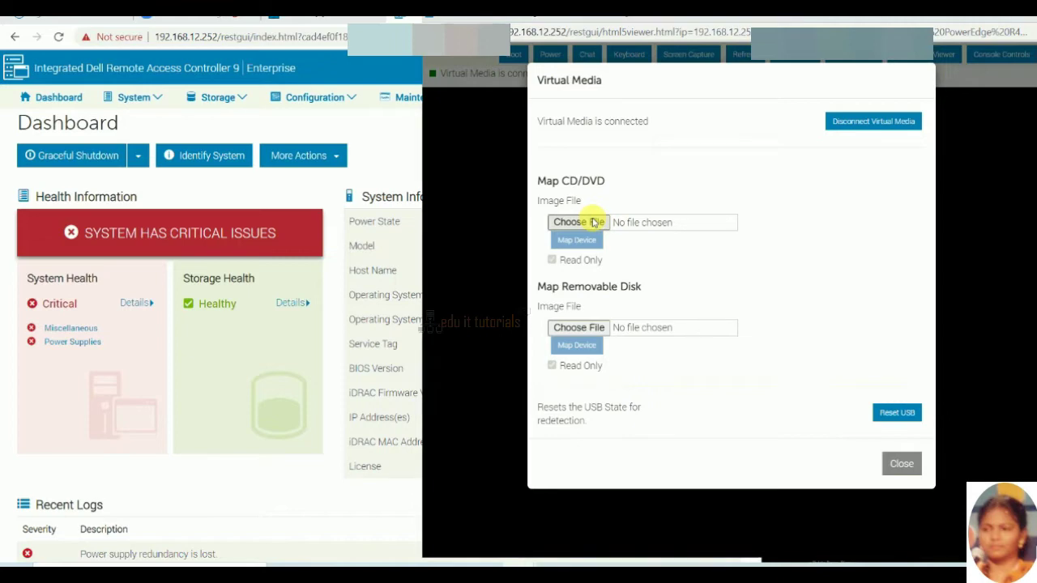
pyautogui.click(593, 222)
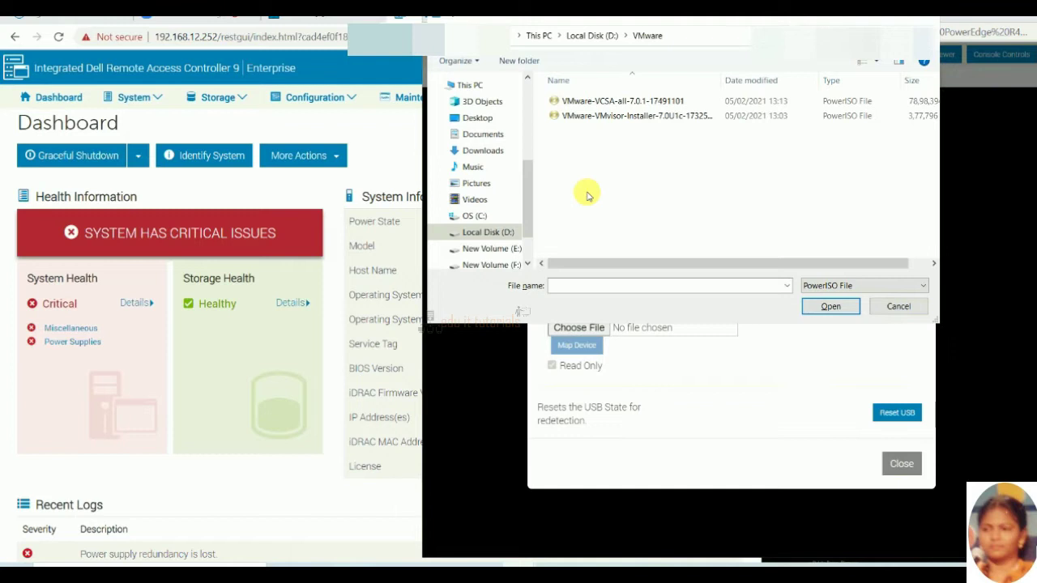
pyautogui.click(674, 116)
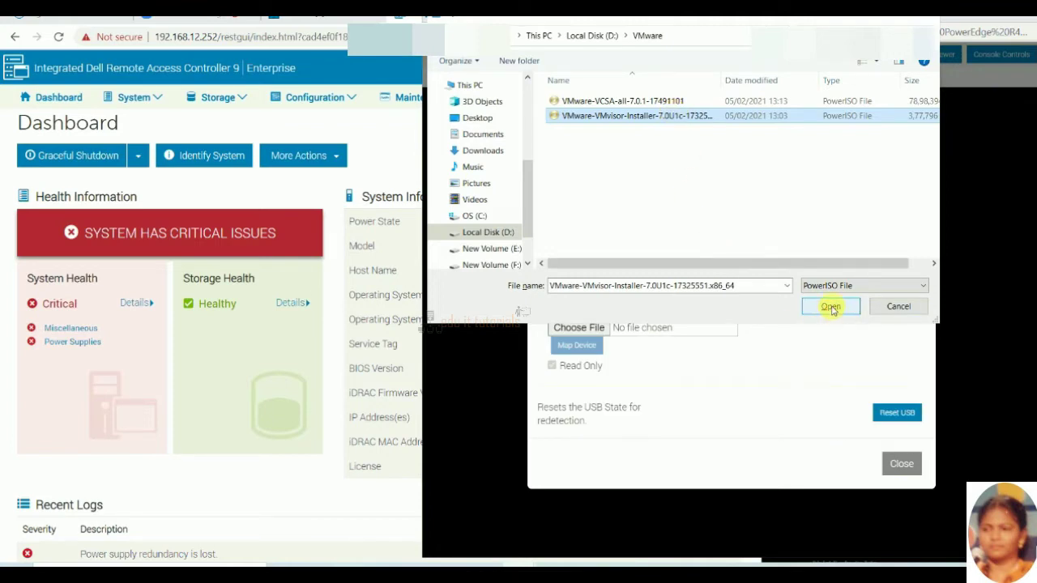
pyautogui.rightClick(672, 116)
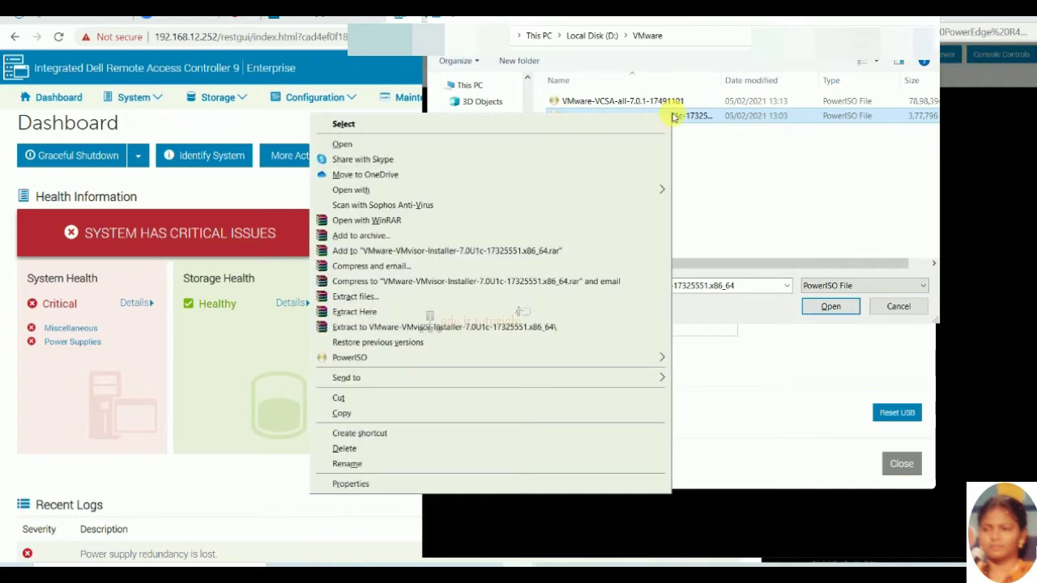
pyautogui.click(353, 484)
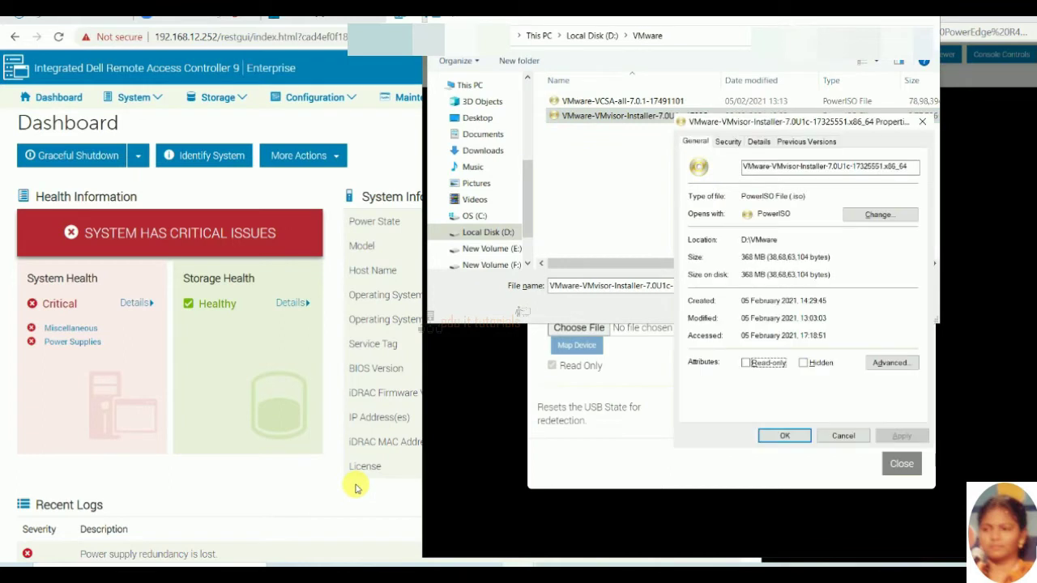
pyautogui.click(847, 436)
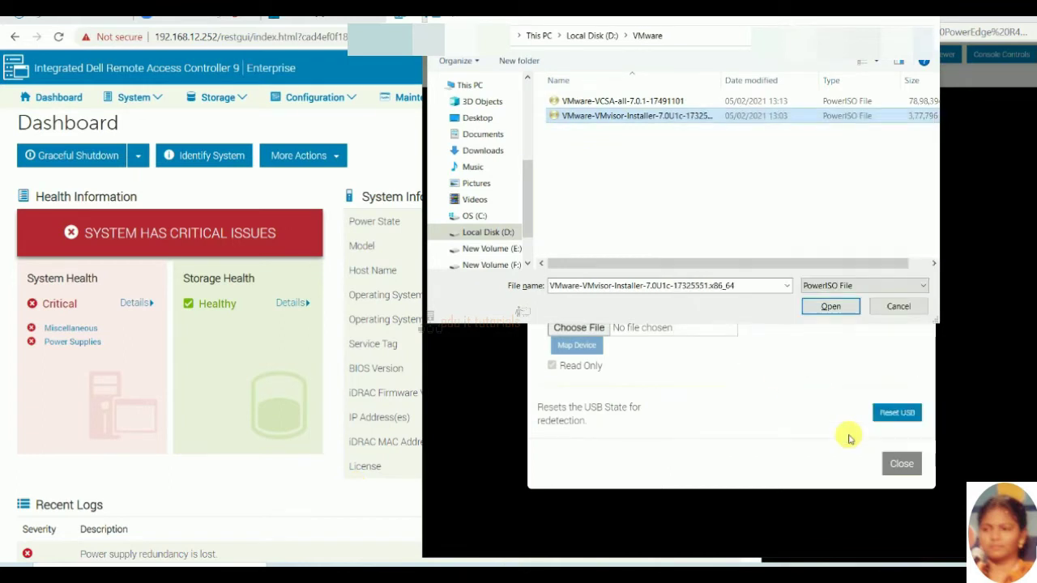
pyautogui.click(837, 307)
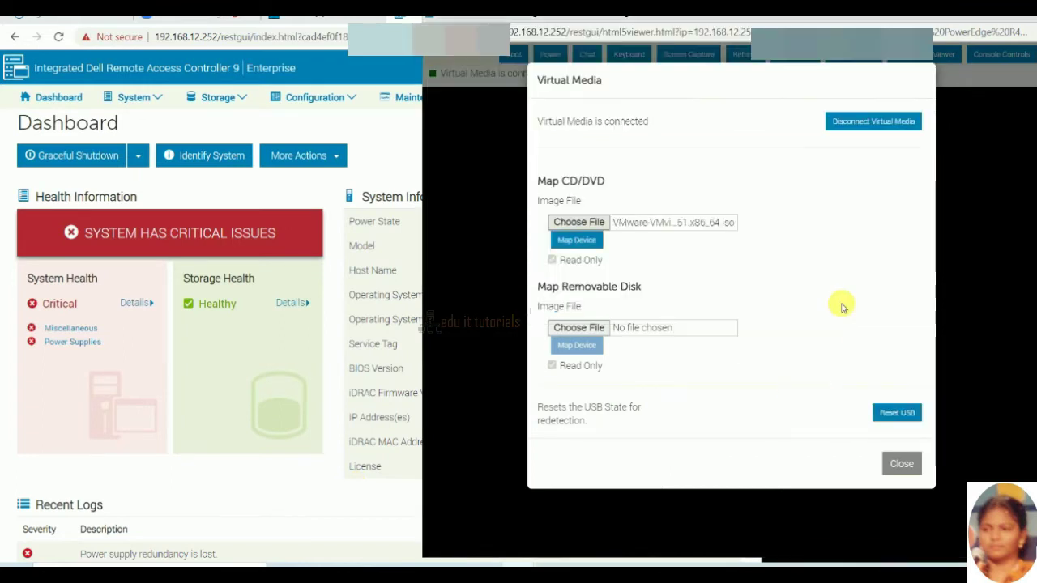
pyautogui.click(572, 238)
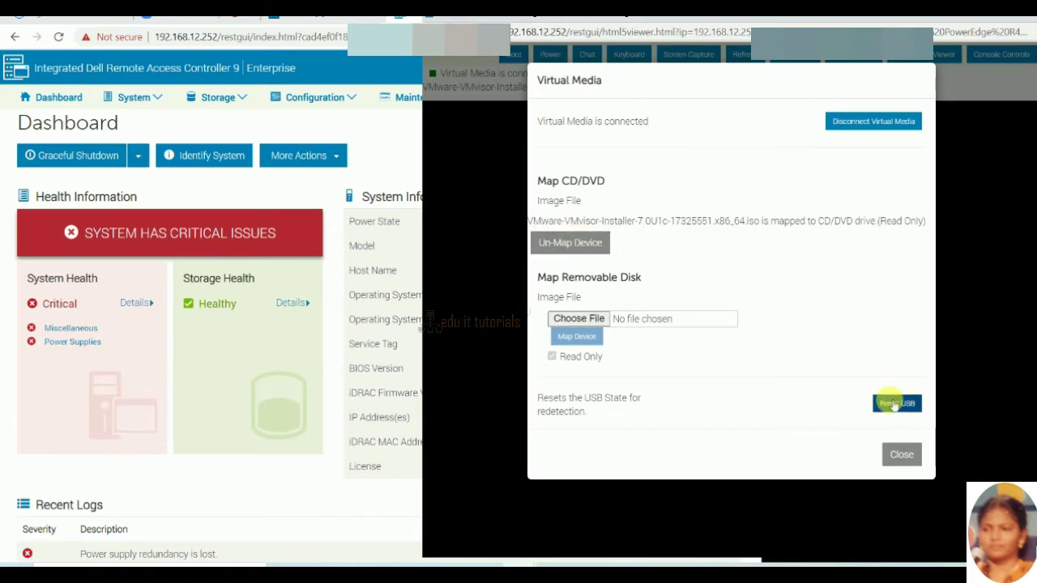
pyautogui.click(899, 452)
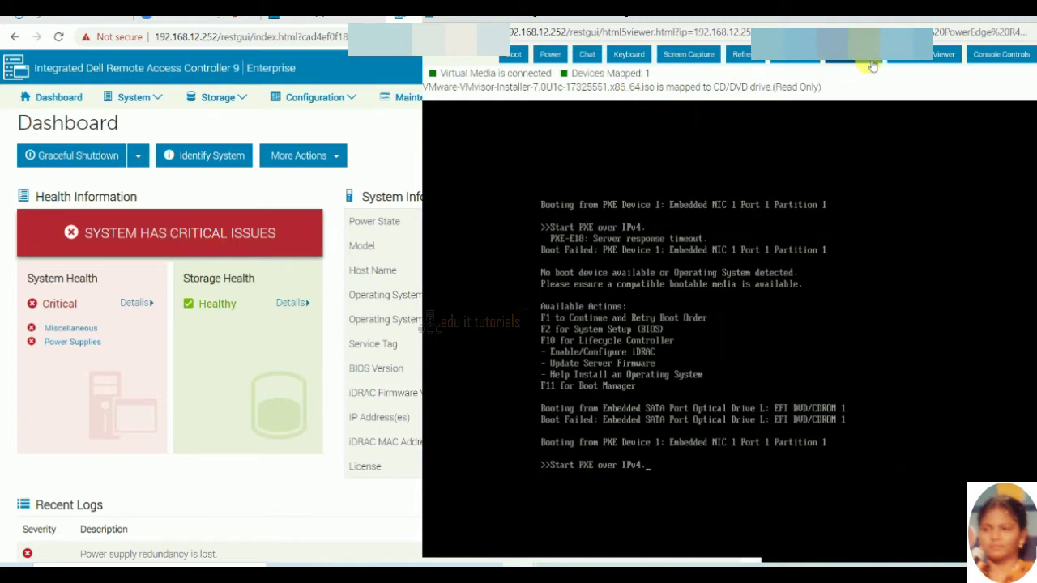
# Set the boot device to Virtual CD/DVD/ISO, confirm with Yes, and close the console viewer
pyautogui.click(519, 55)
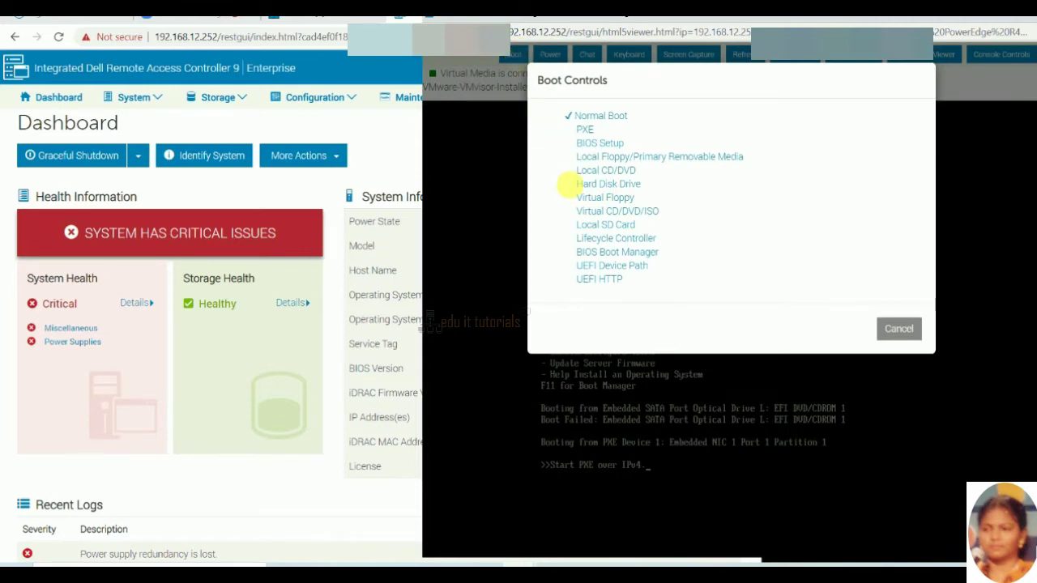
pyautogui.click(624, 211)
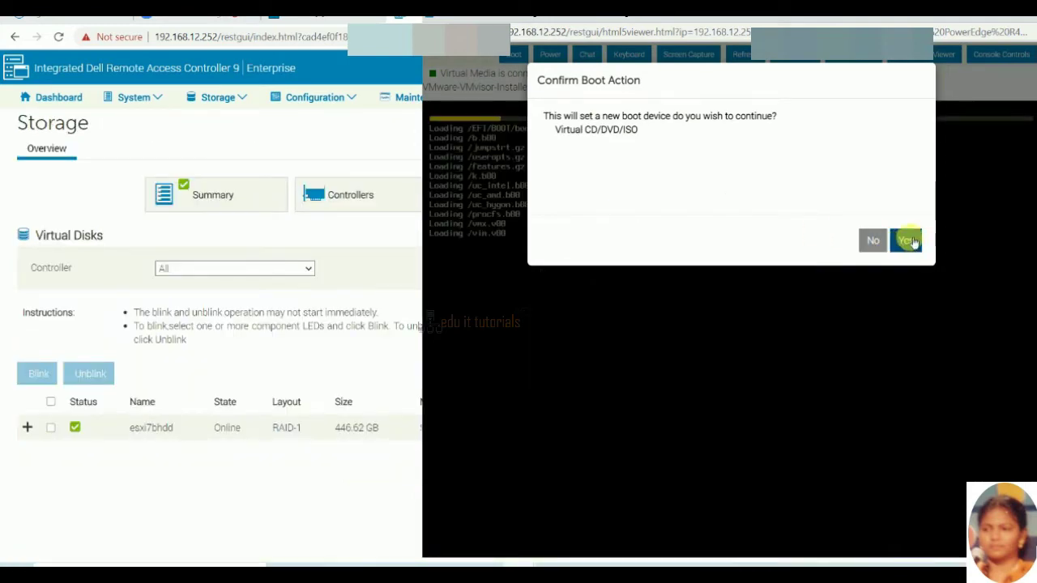
pyautogui.click(904, 240)
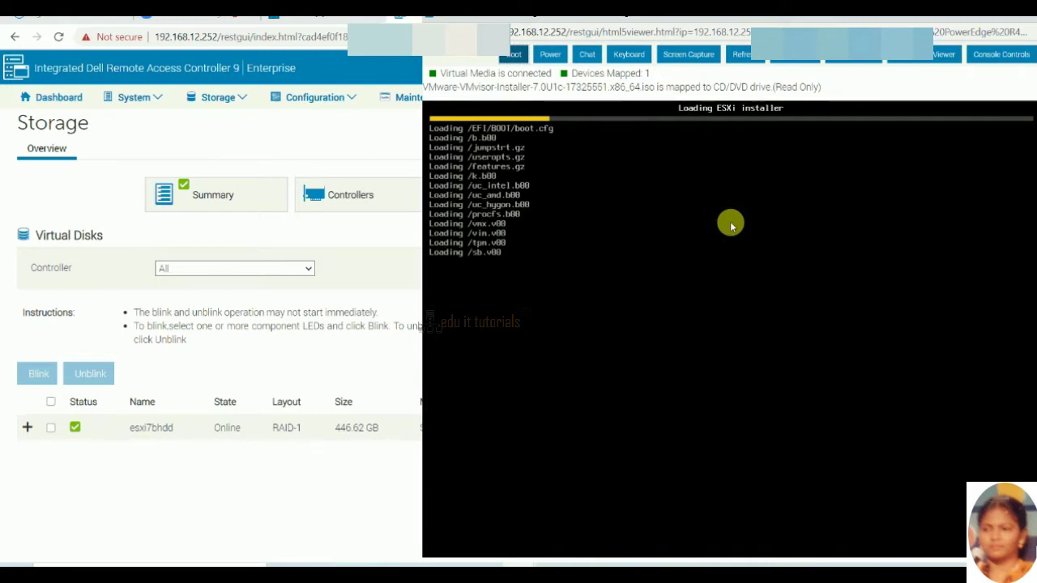
pyautogui.click(381, 127)
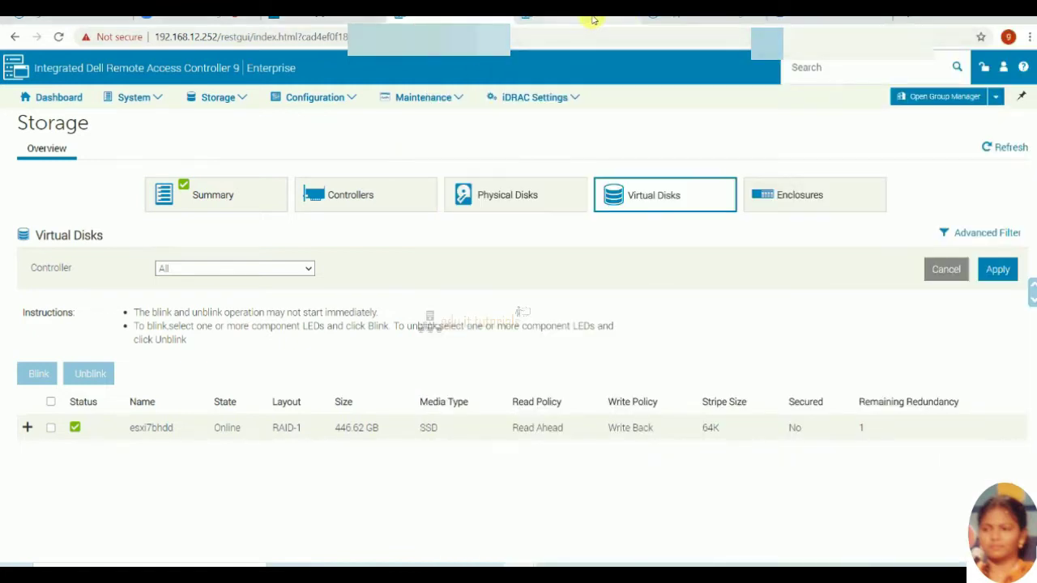
# Log in to the 192.168.12.253 iDRAC with the administrator username and password
pyautogui.click(592, 18)
pyautogui.click(376, 342)
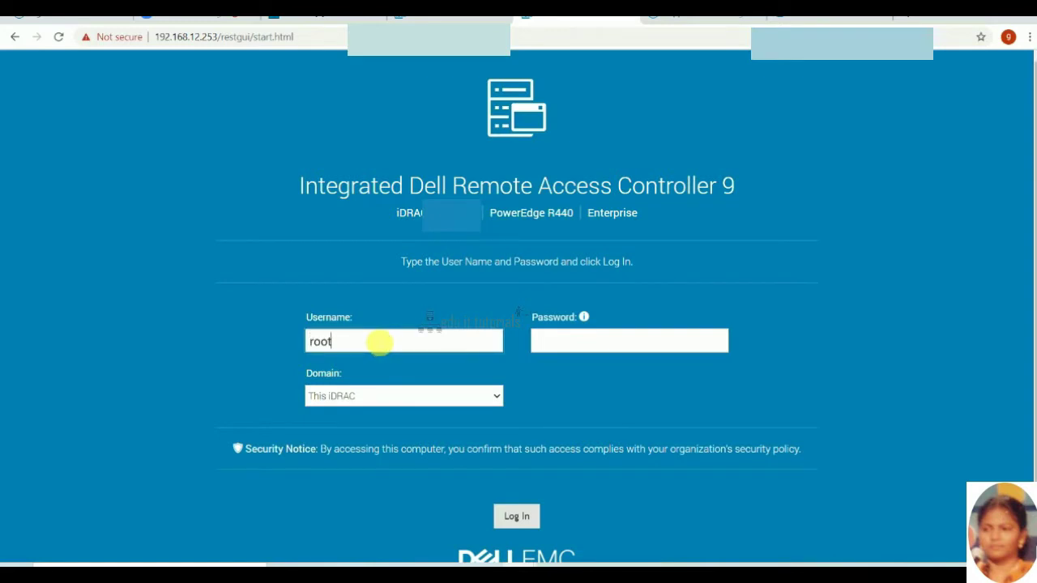
pyautogui.click(565, 343)
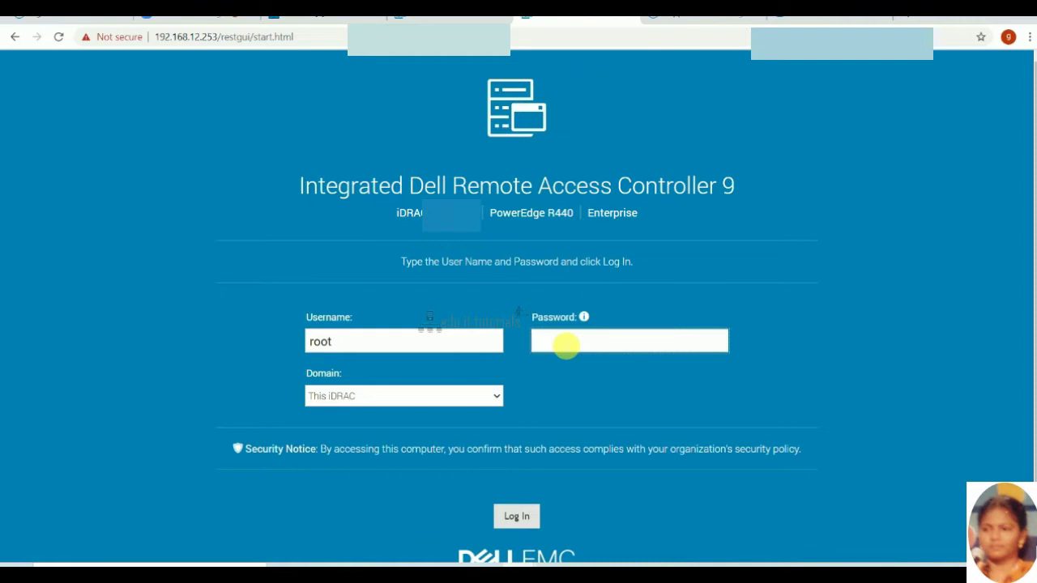
pyautogui.click(525, 515)
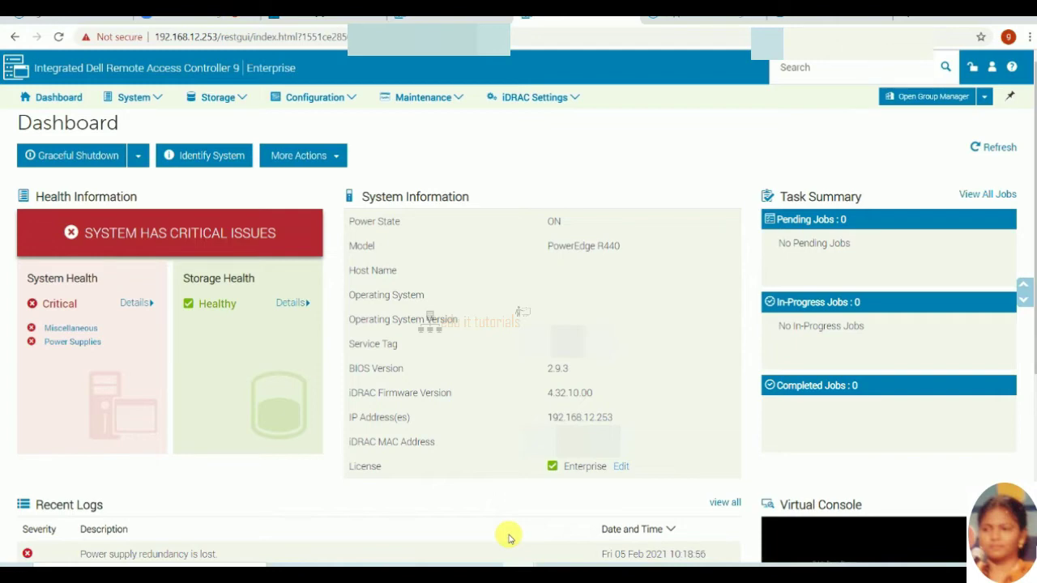
# Launch the second server's virtual console and map the ESXi 7.0U1c installer ISO as its virtual CD/DVD
pyautogui.scroll(-3, 509, 538)
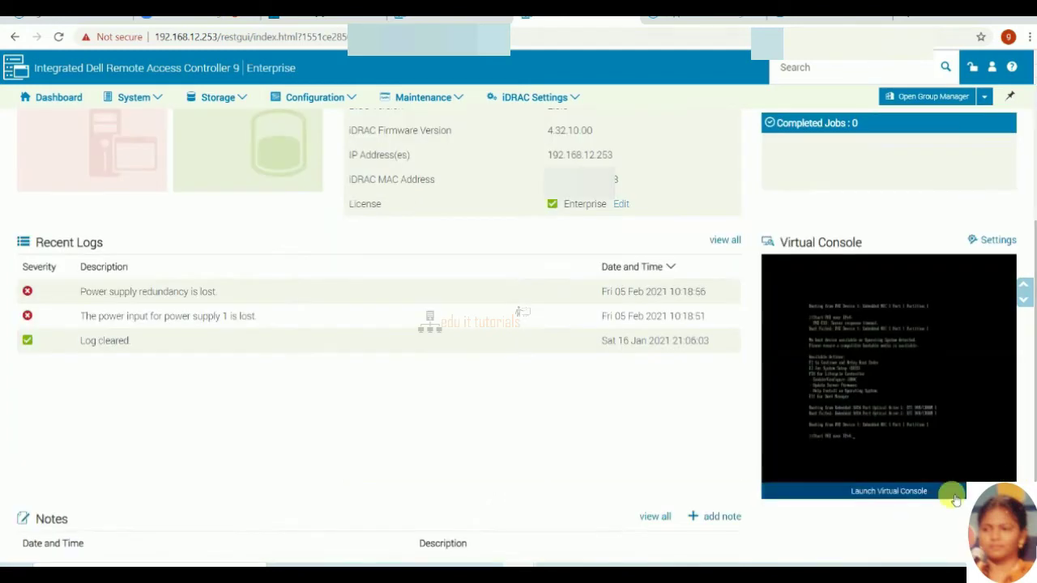
pyautogui.click(899, 491)
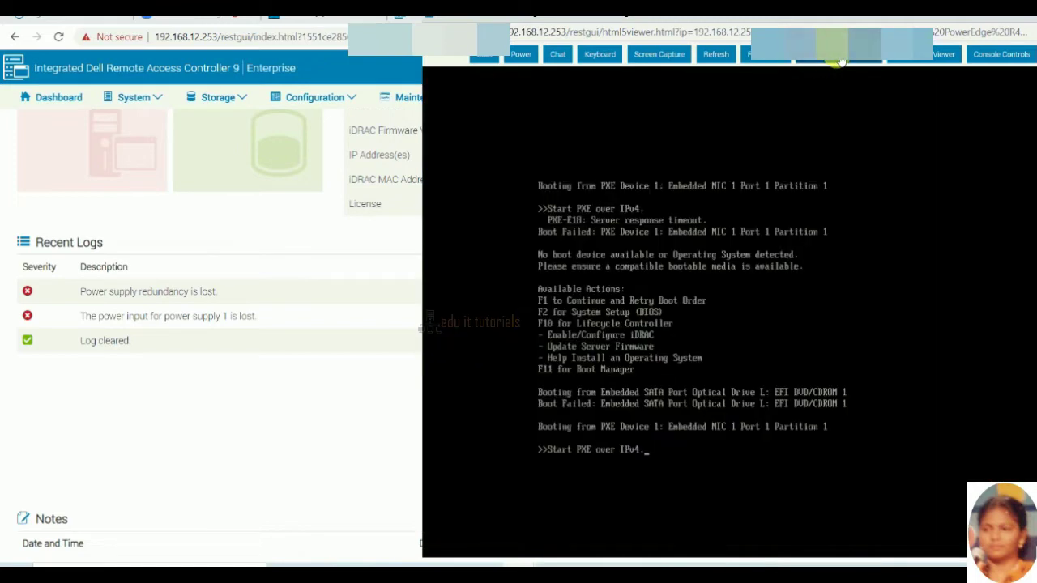
pyautogui.click(839, 61)
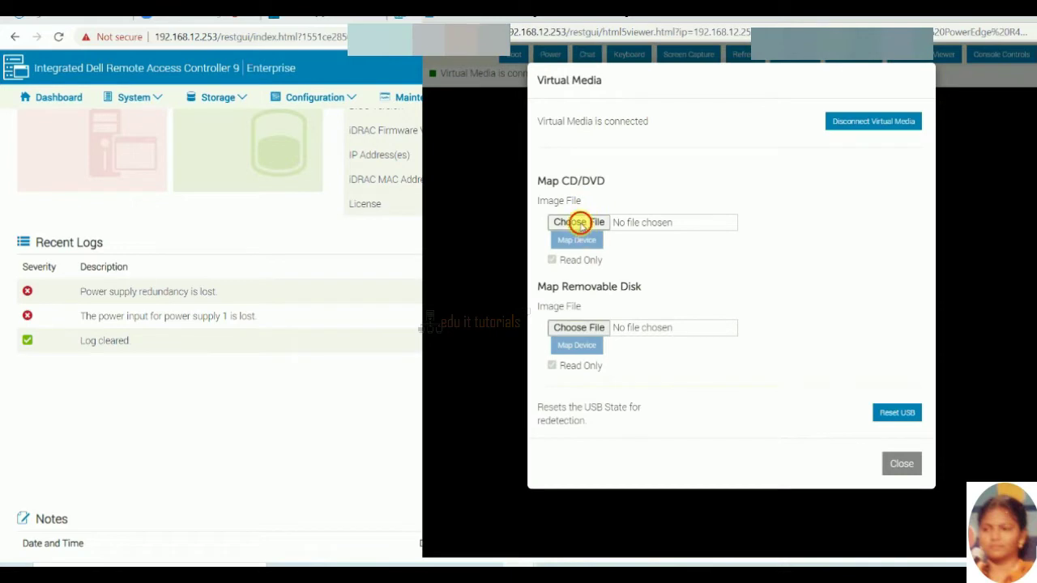
pyautogui.click(578, 223)
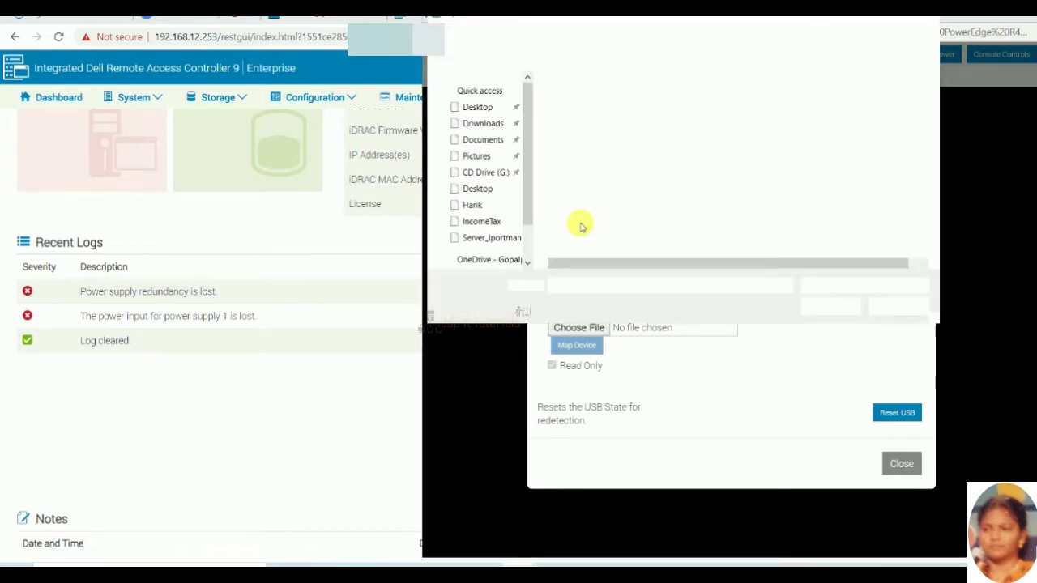
pyautogui.click(646, 117)
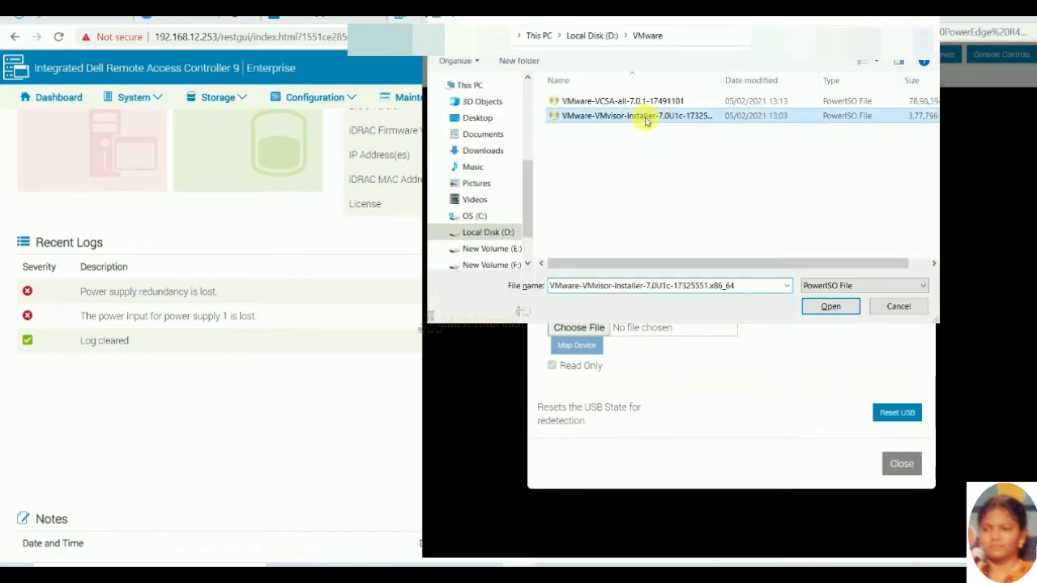
pyautogui.click(832, 307)
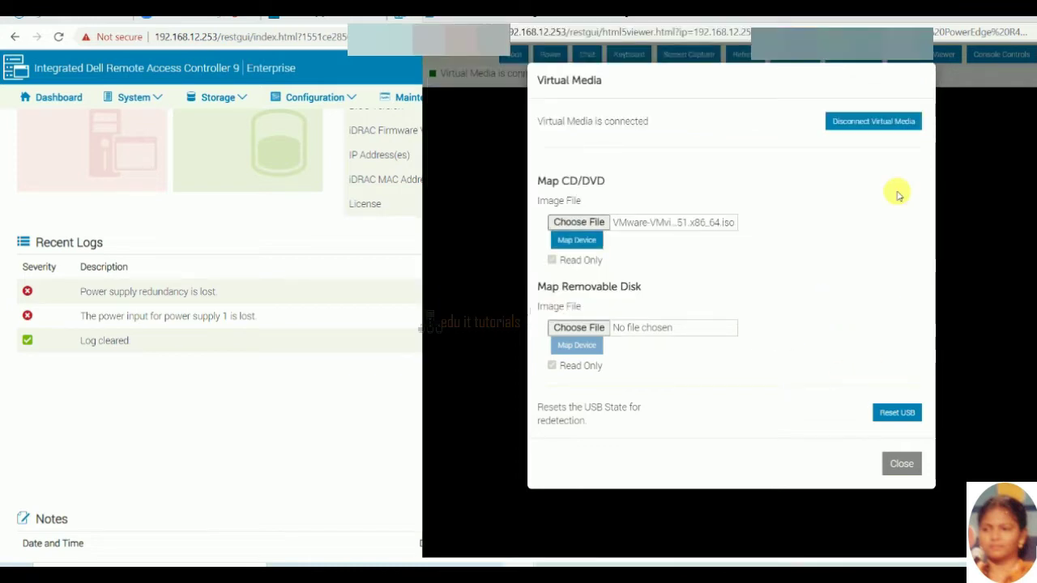
pyautogui.click(585, 239)
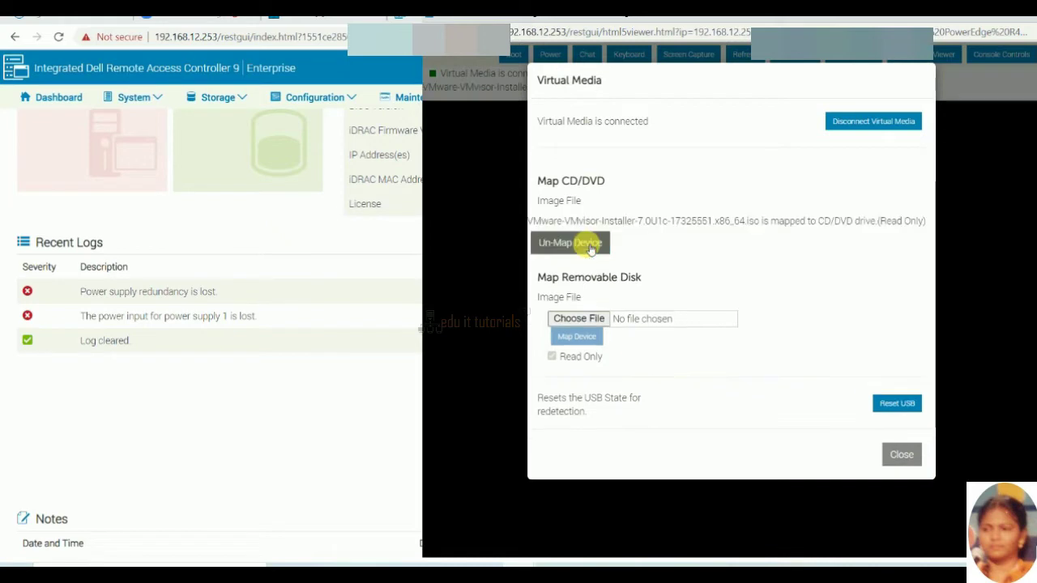
pyautogui.click(901, 455)
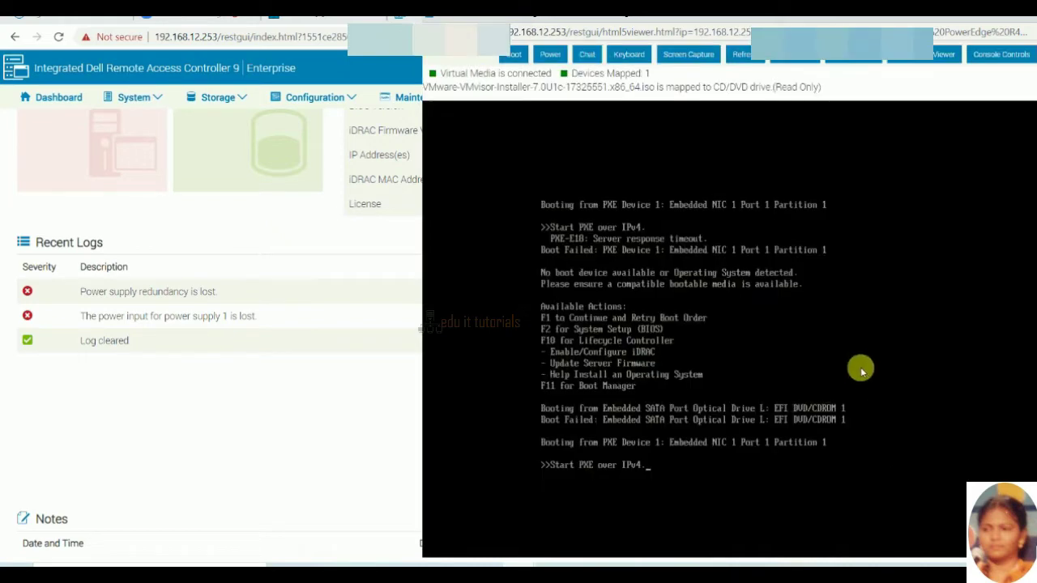
# Choose Virtual CD/DVD/ISO as the boot device so the server boots the ESXi installer
pyautogui.click(516, 54)
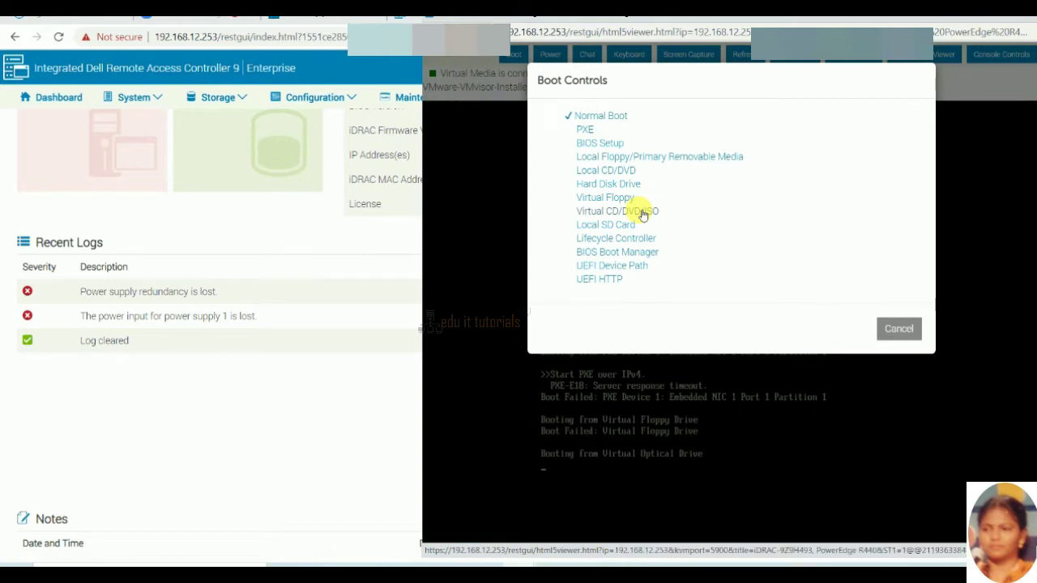
pyautogui.click(899, 328)
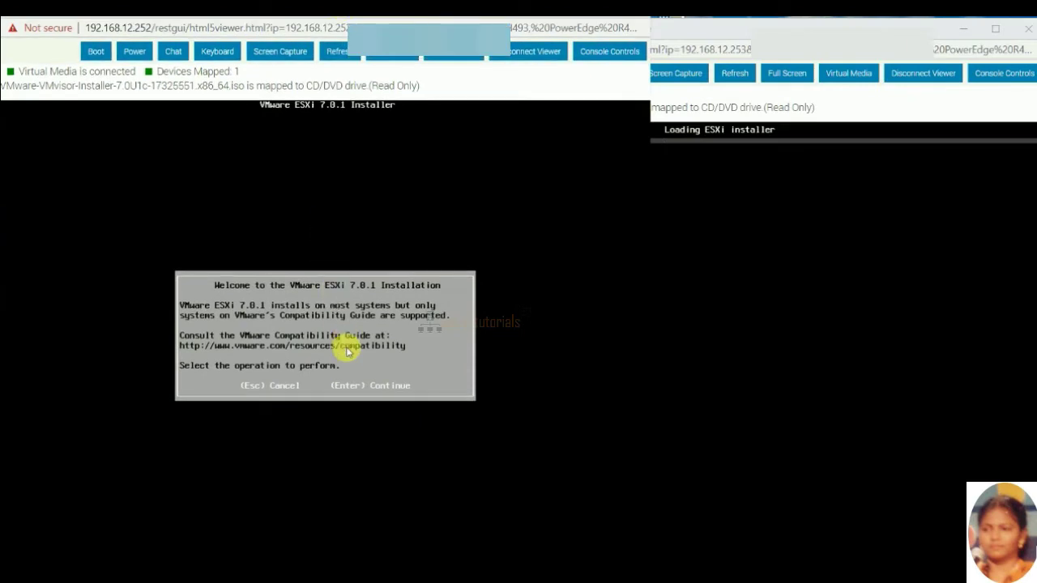
# Pass the welcome screen, accept the EULA with F11, and select the 446.62 GiB PERC H730P disk
pyautogui.press('Return')
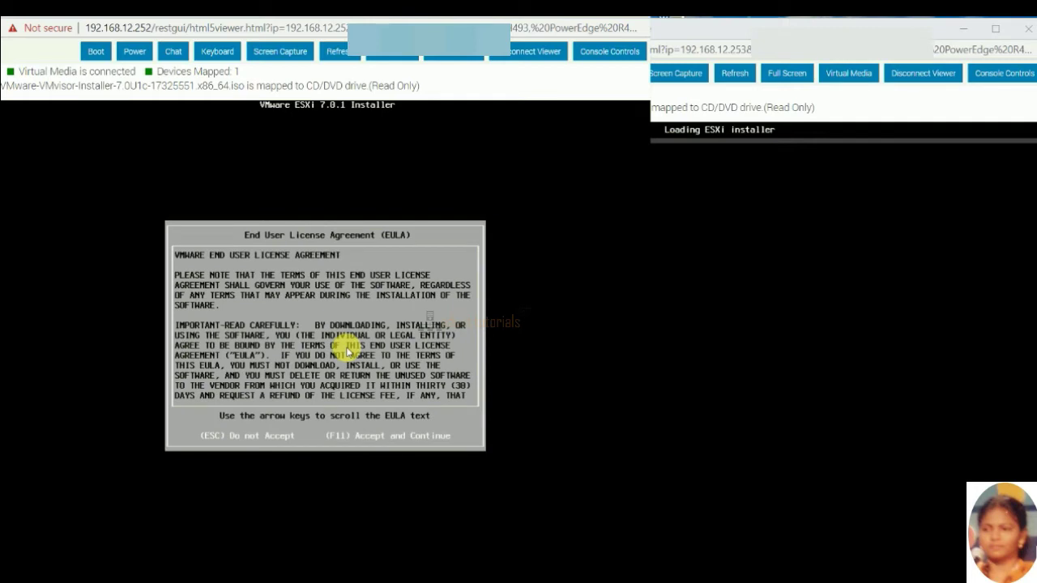
pyautogui.press('F11')
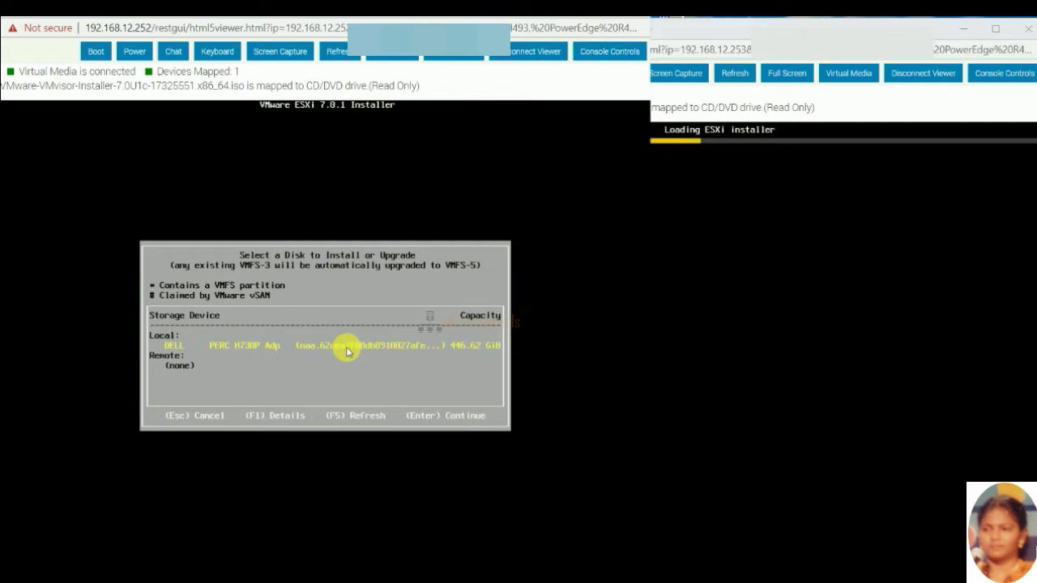
pyautogui.press('Return')
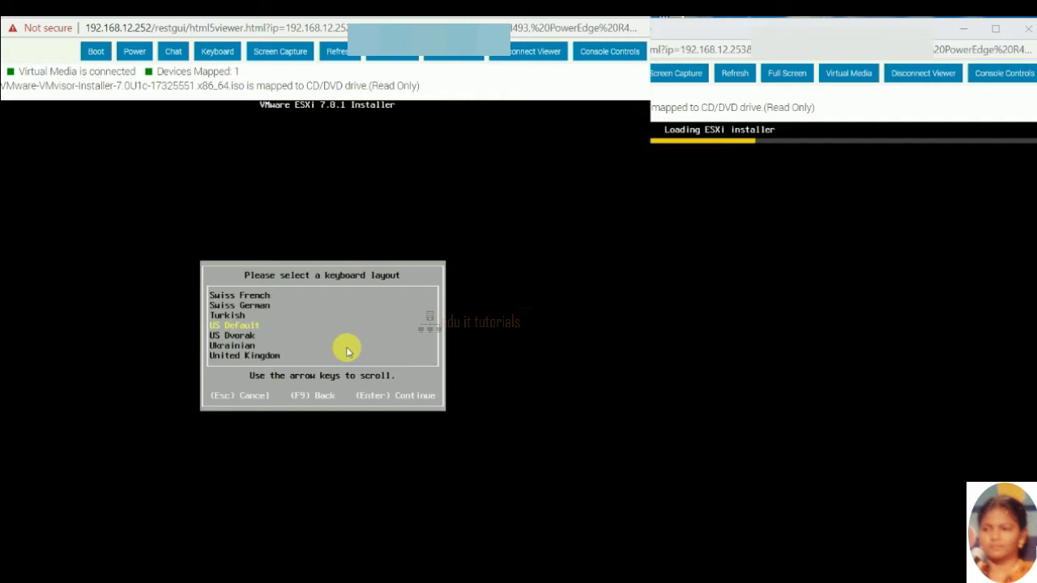
# Keep the US Default keyboard, enter and confirm the root password, and install ESXi 7.0.1 with F11
pyautogui.press('Return')
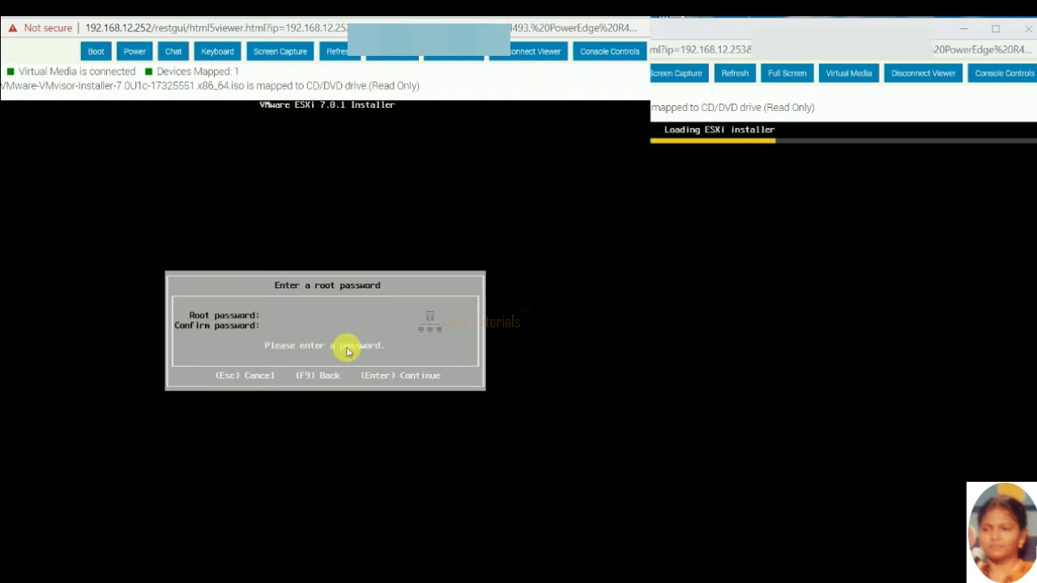
pyautogui.write('*******')
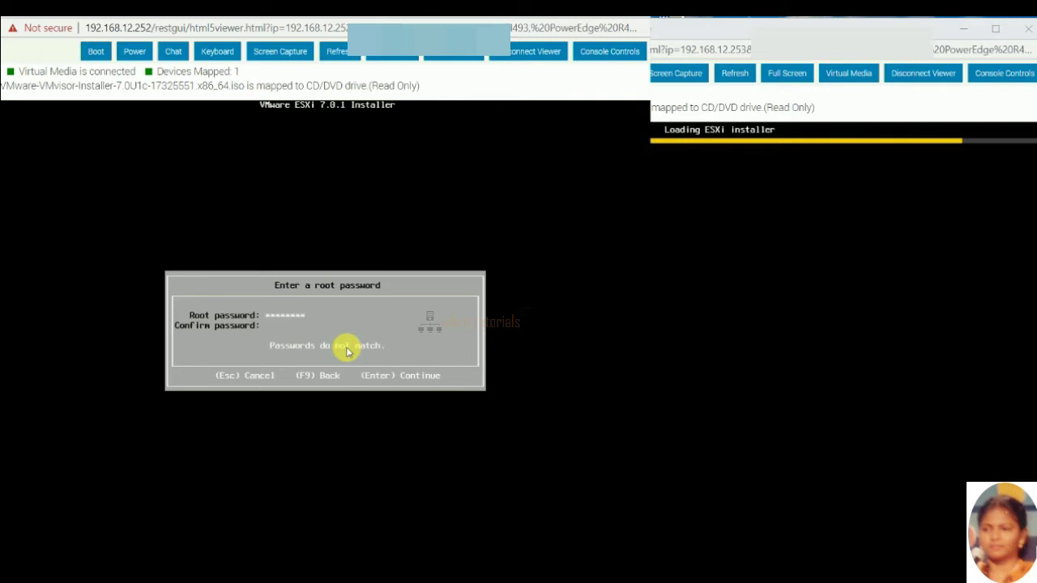
pyautogui.write('********')
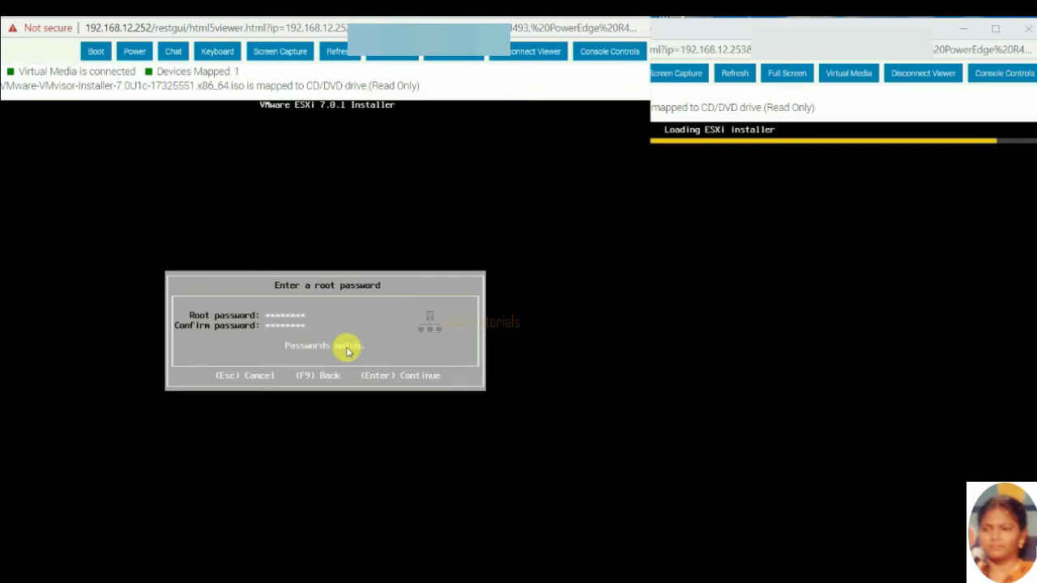
pyautogui.press('Return')
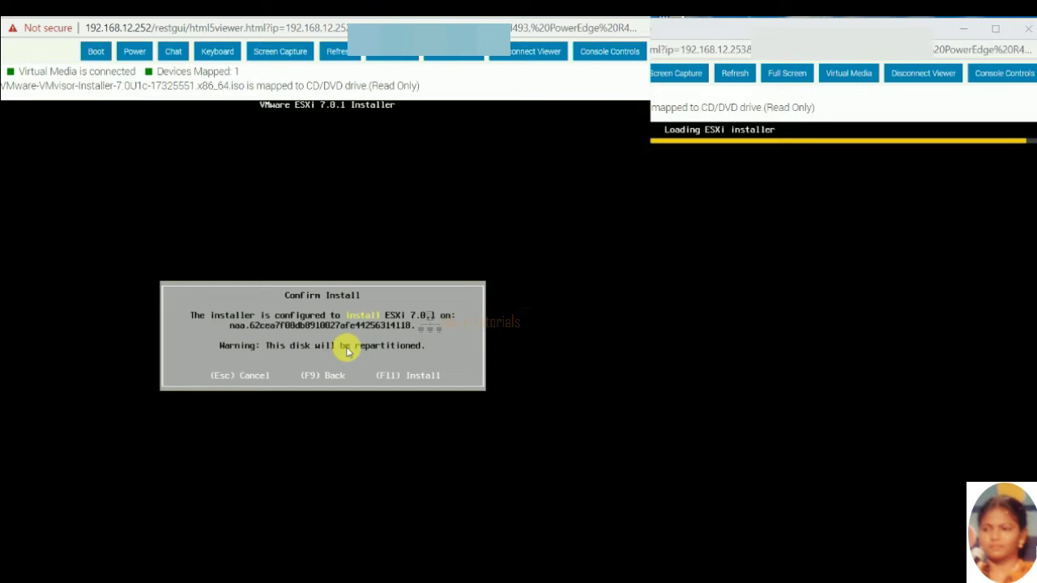
pyautogui.press('F11')
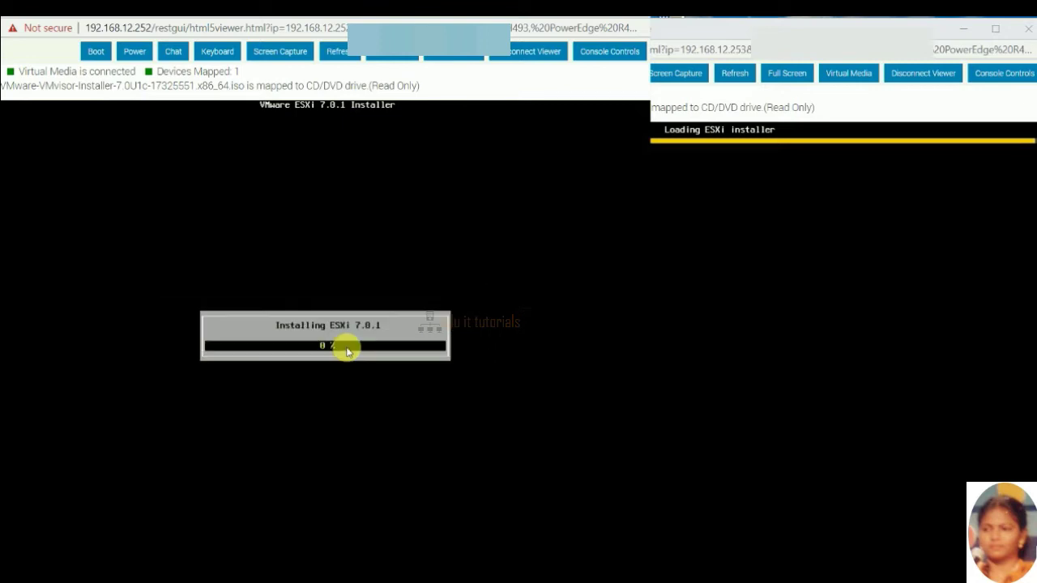